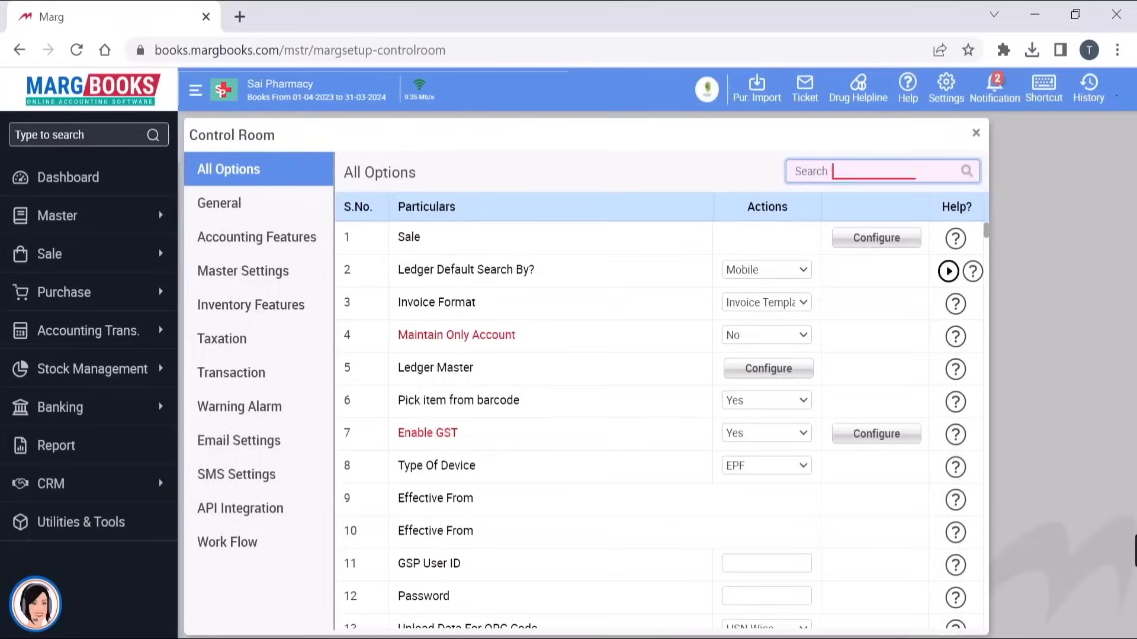
Search 'loyalty' in Control Room, keep Loyalty Management set to Yes, and exit.
{"action": "type", "text": "loyalty"}
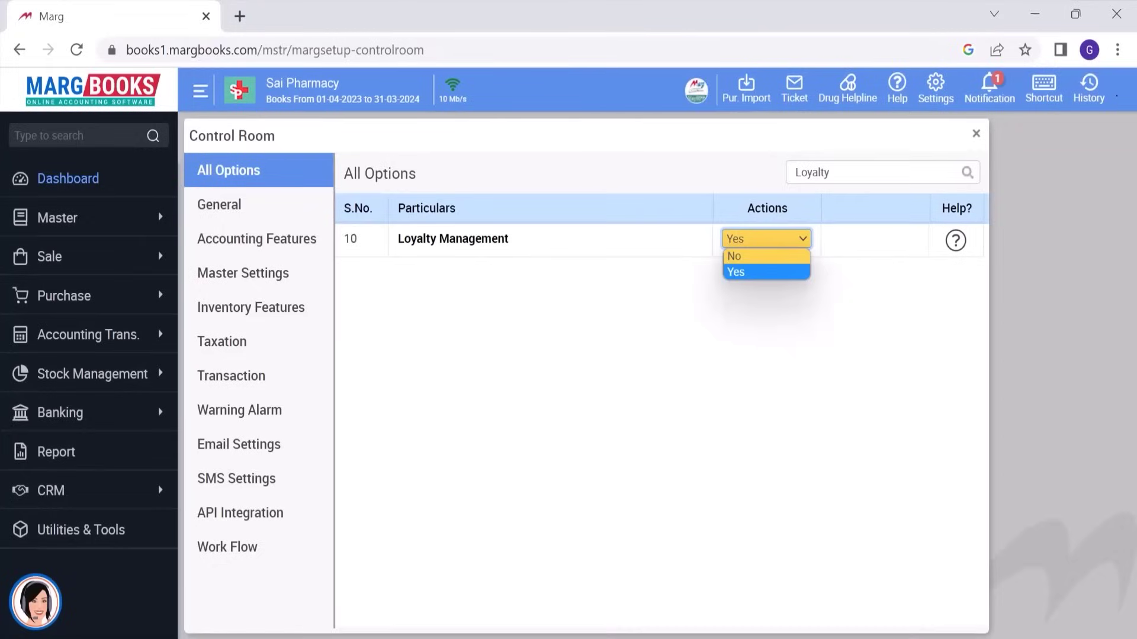
{"action": "key", "text": "Escape"}
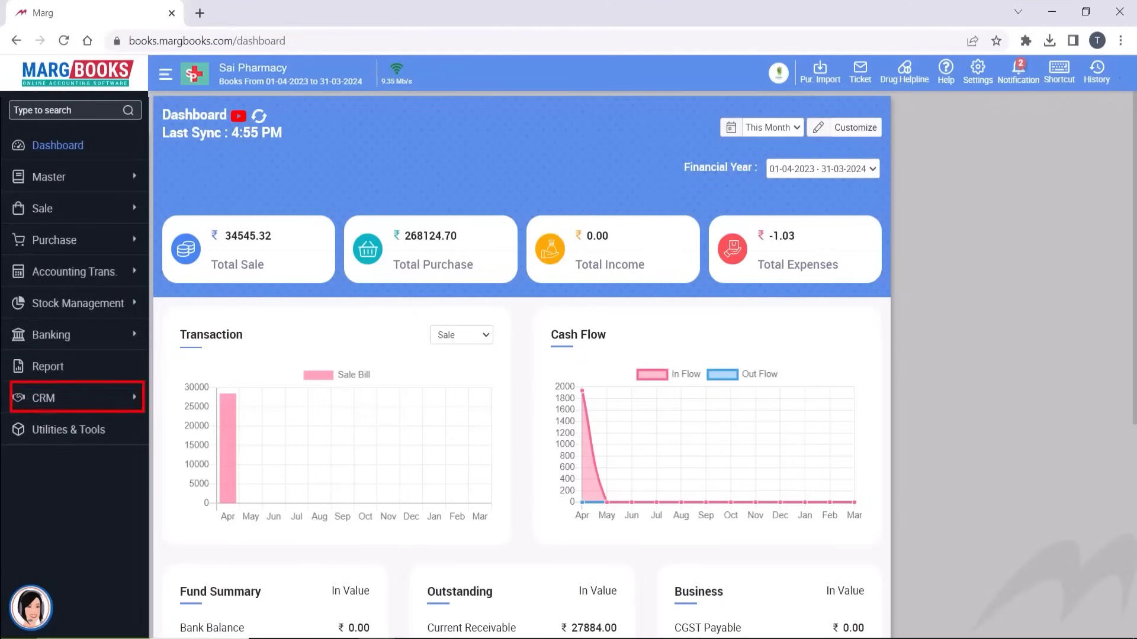
Open Loyalty Setup under CRM and set Point Apply on to Bill Amount after trying Item Wise.
{"action": "left_click", "coordinate": [62, 400]}
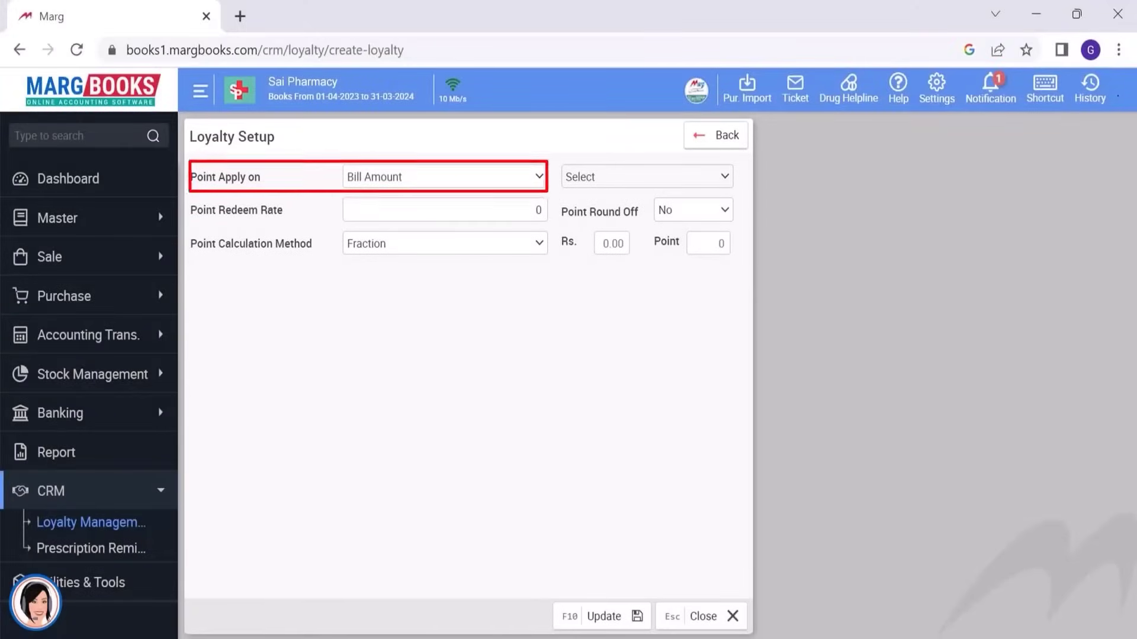
{"action": "left_click", "coordinate": [541, 178]}
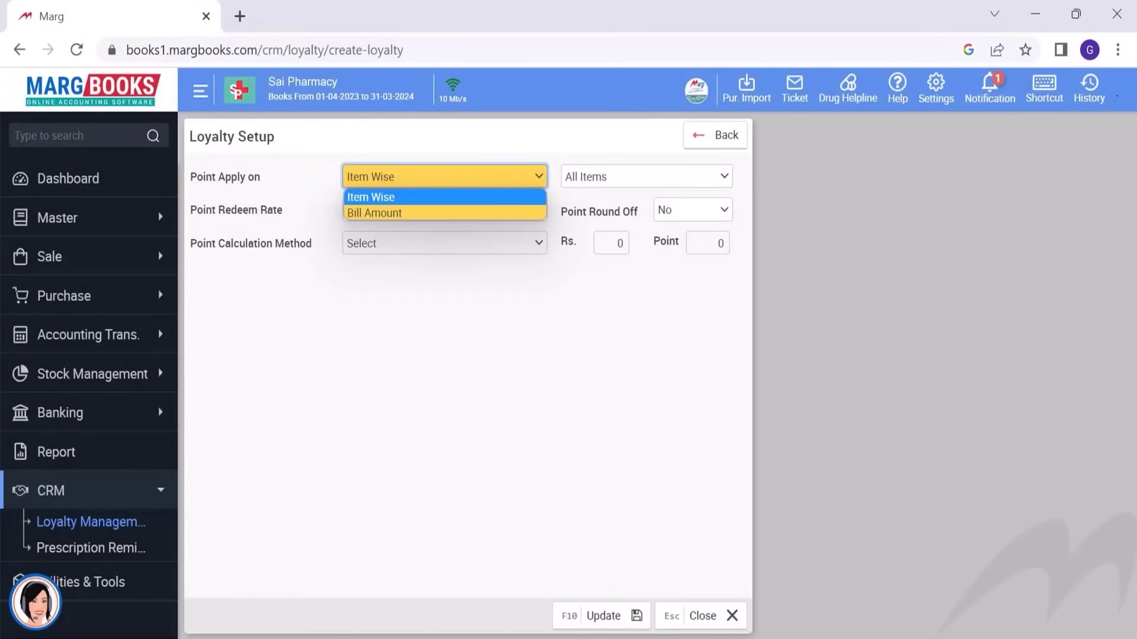
{"action": "key", "text": "Down"}
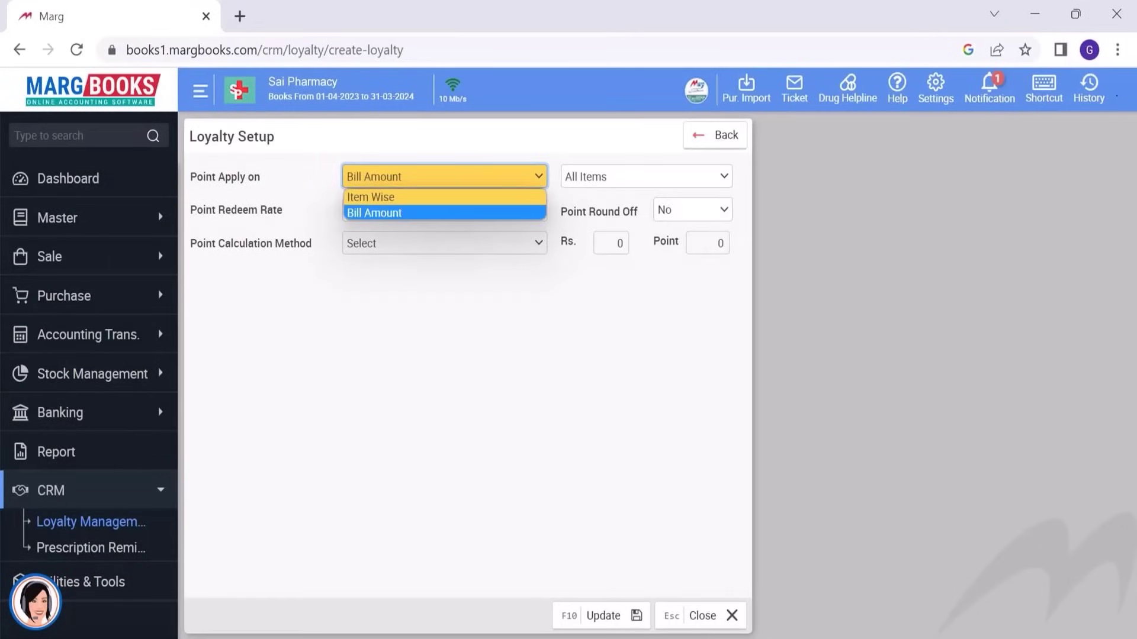
{"action": "key", "text": "Up"}
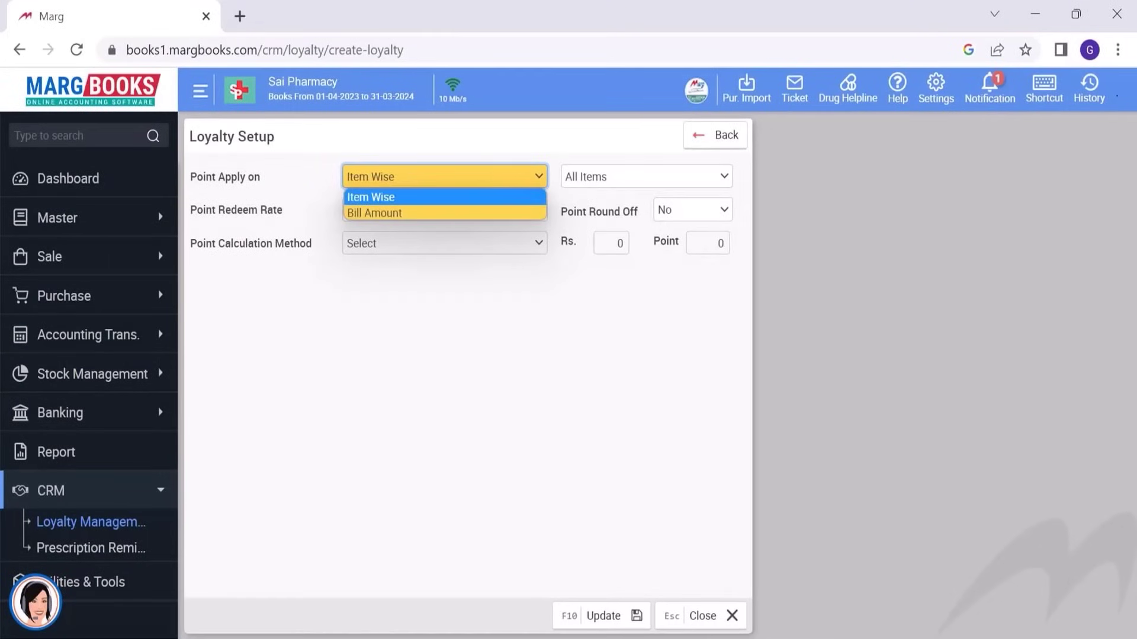
{"action": "key", "text": "Return"}
{"action": "left_click", "coordinate": [724, 178]}
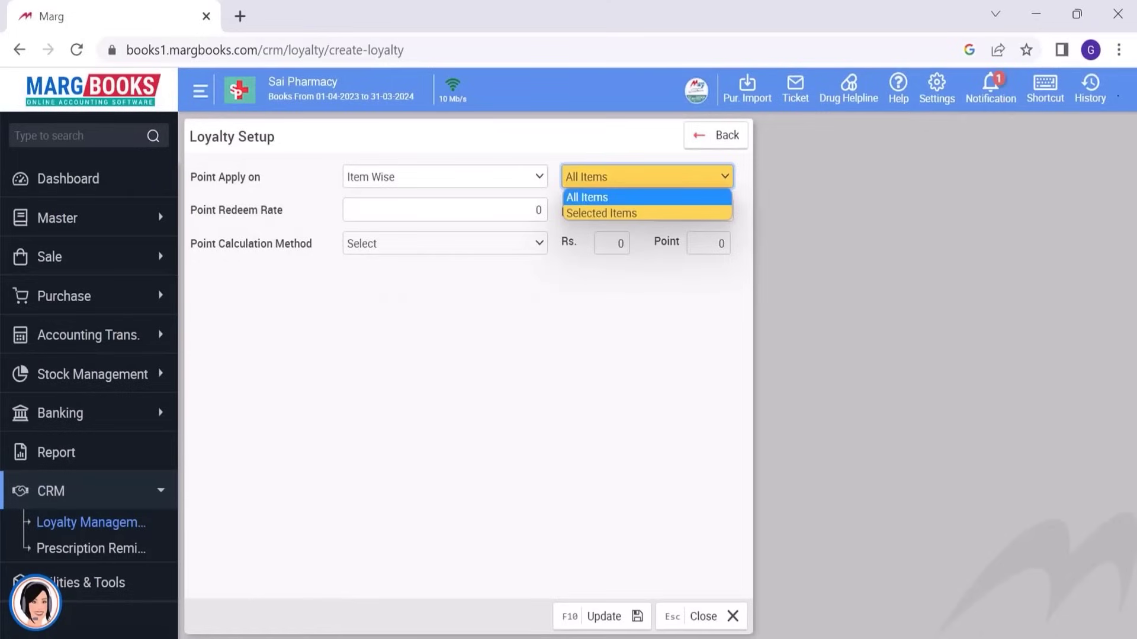
{"action": "key", "text": "Down"}
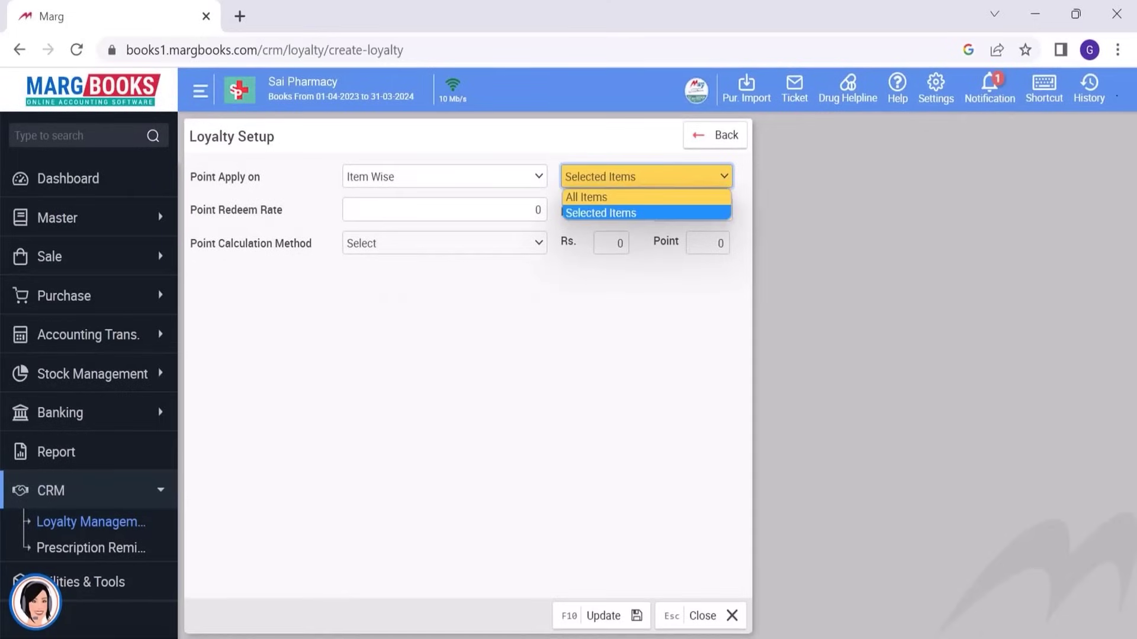
{"action": "left_click", "coordinate": [540, 188]}
{"action": "key", "text": "Down"}
{"action": "key", "text": "Return"}
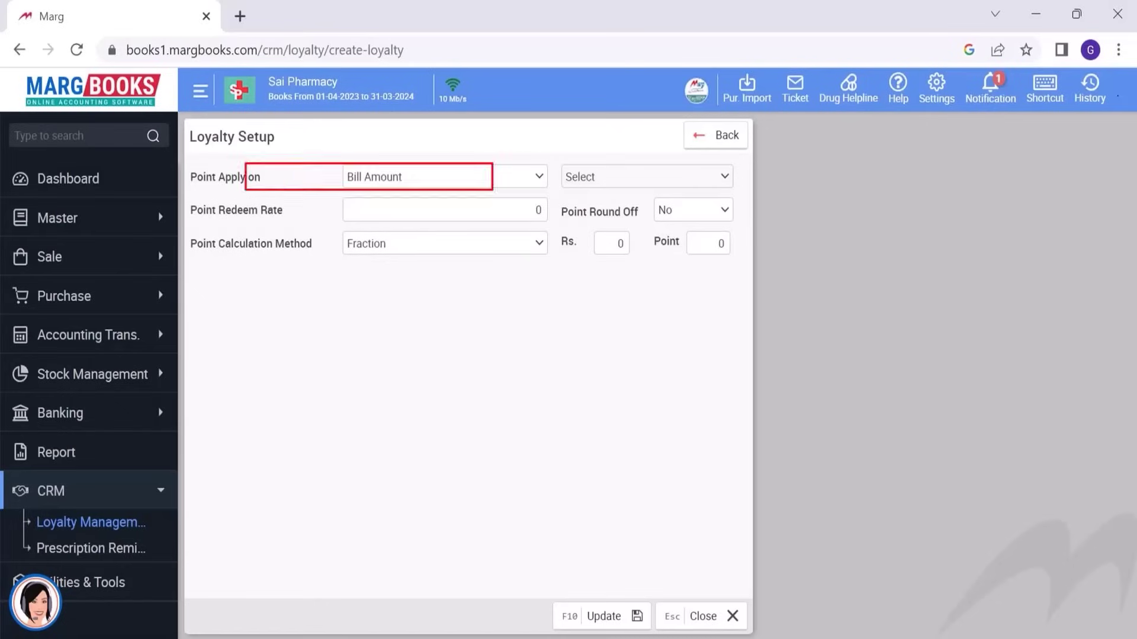
Set the Point Redeem Rate to 10 and keep point round-off on Auto.
{"action": "left_click", "coordinate": [515, 207]}
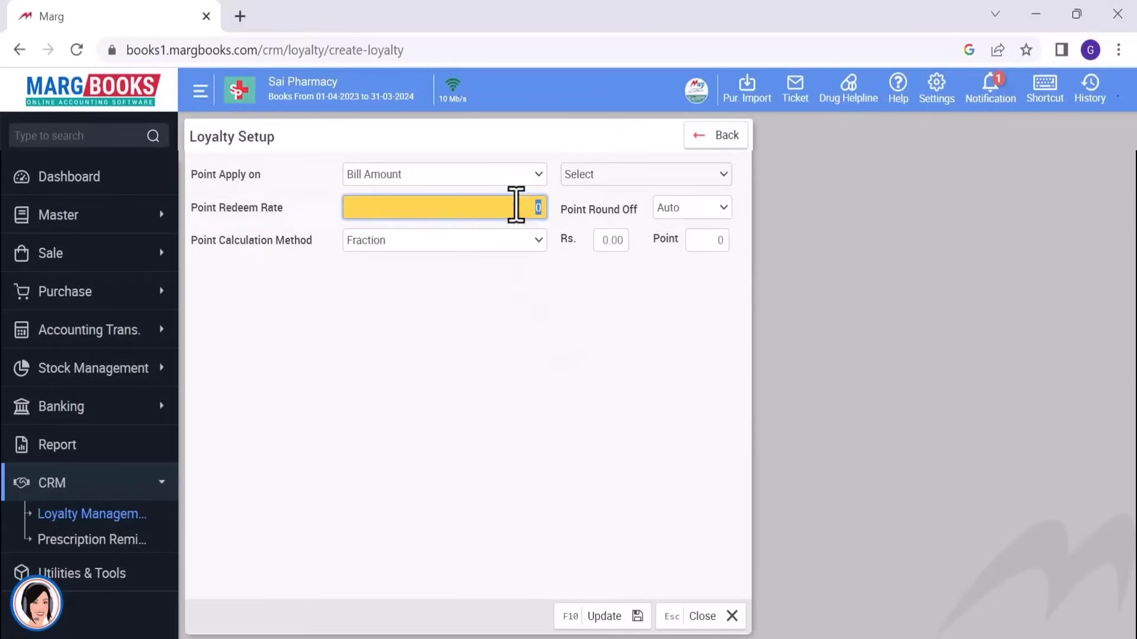
{"action": "type", "text": "10"}
{"action": "key", "text": "Tab"}
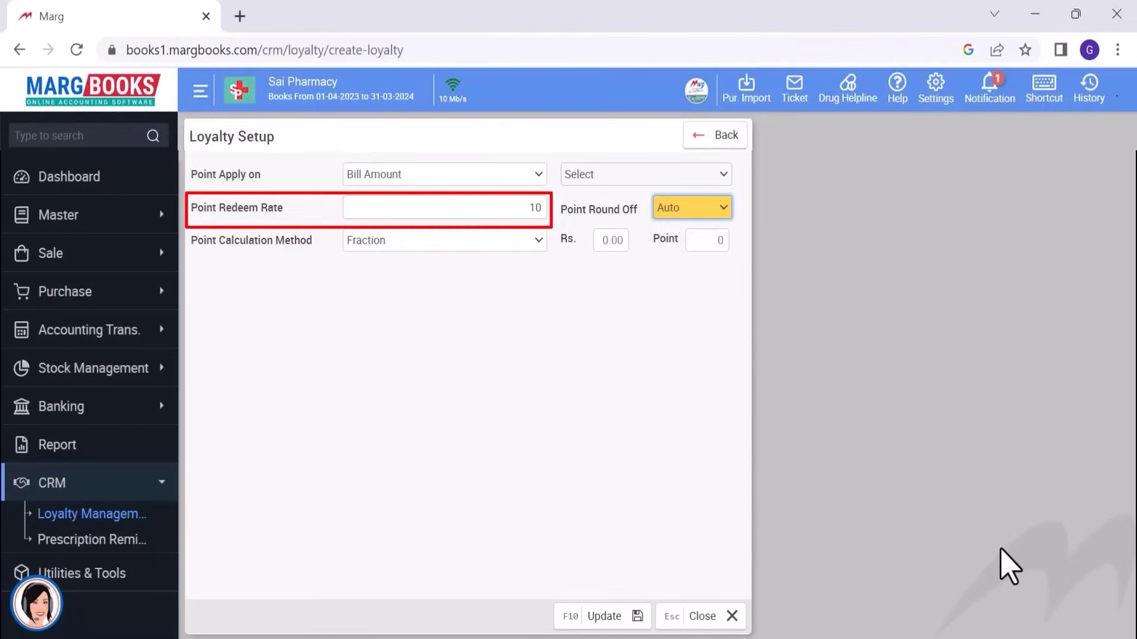
{"action": "left_click", "coordinate": [724, 207]}
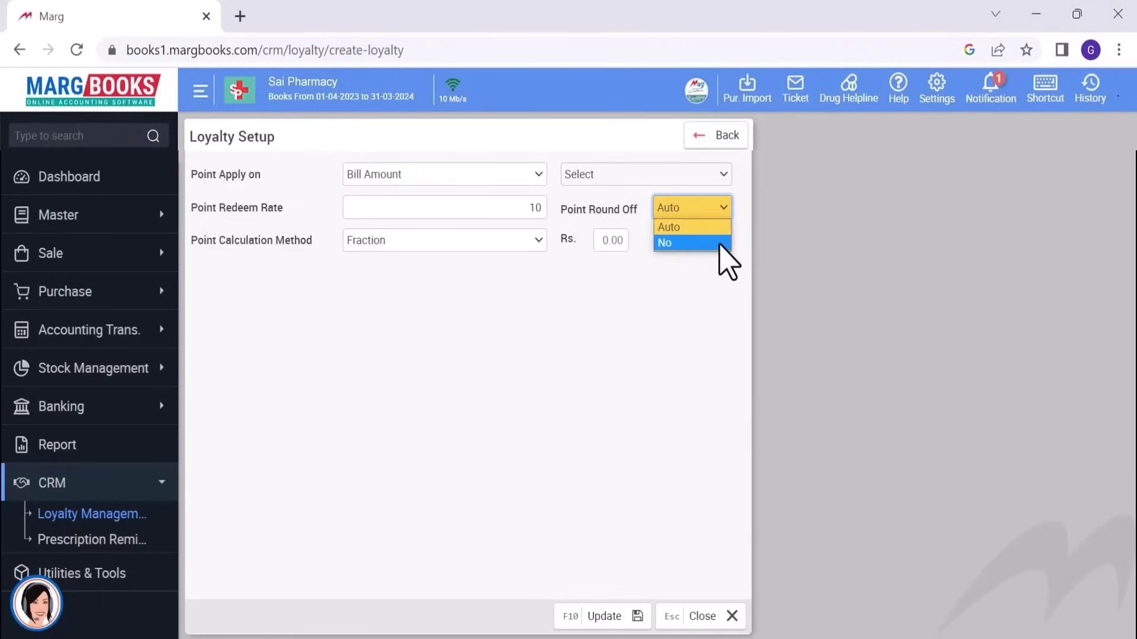
{"action": "key", "text": "Escape"}
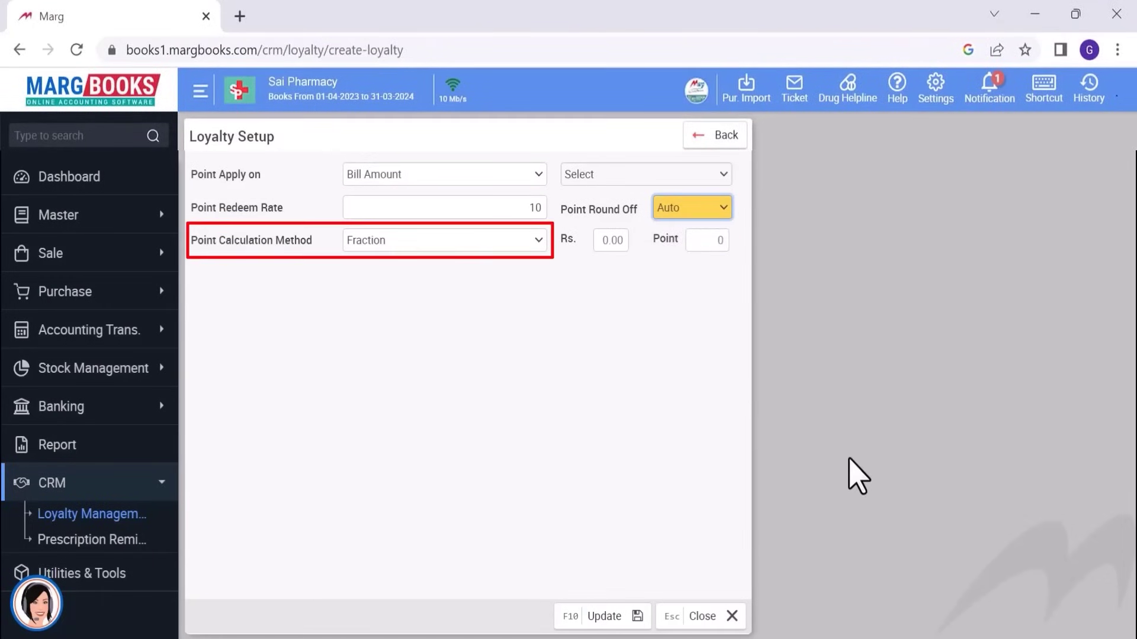
Keep the Fraction method, earning 1 point per Rs. 500.
{"action": "left_click", "coordinate": [539, 241]}
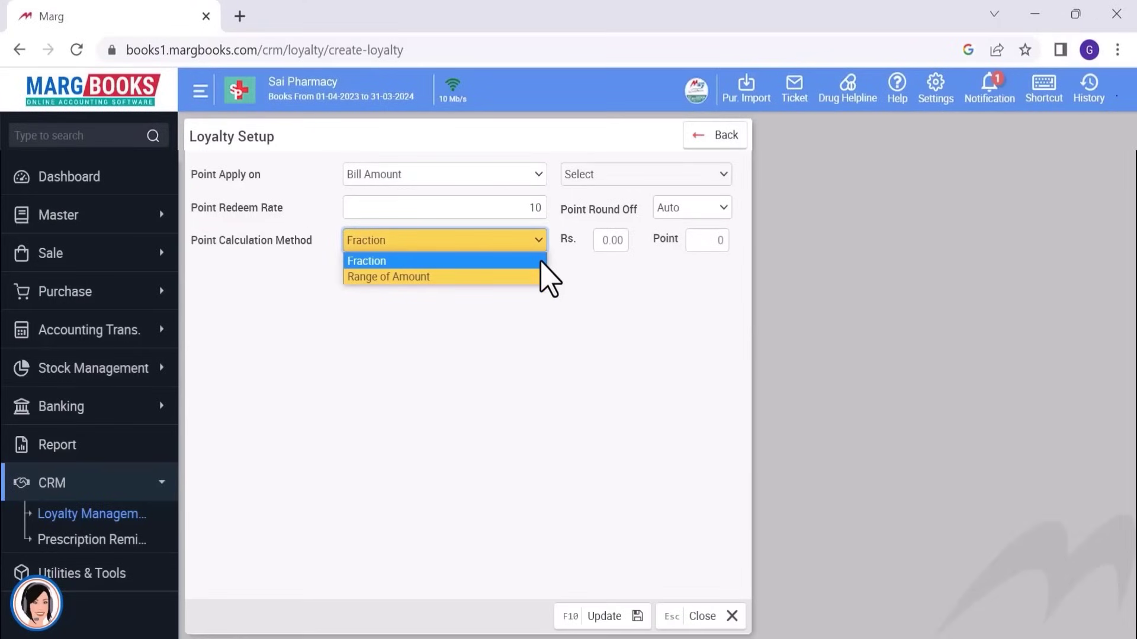
{"action": "key", "text": "Return"}
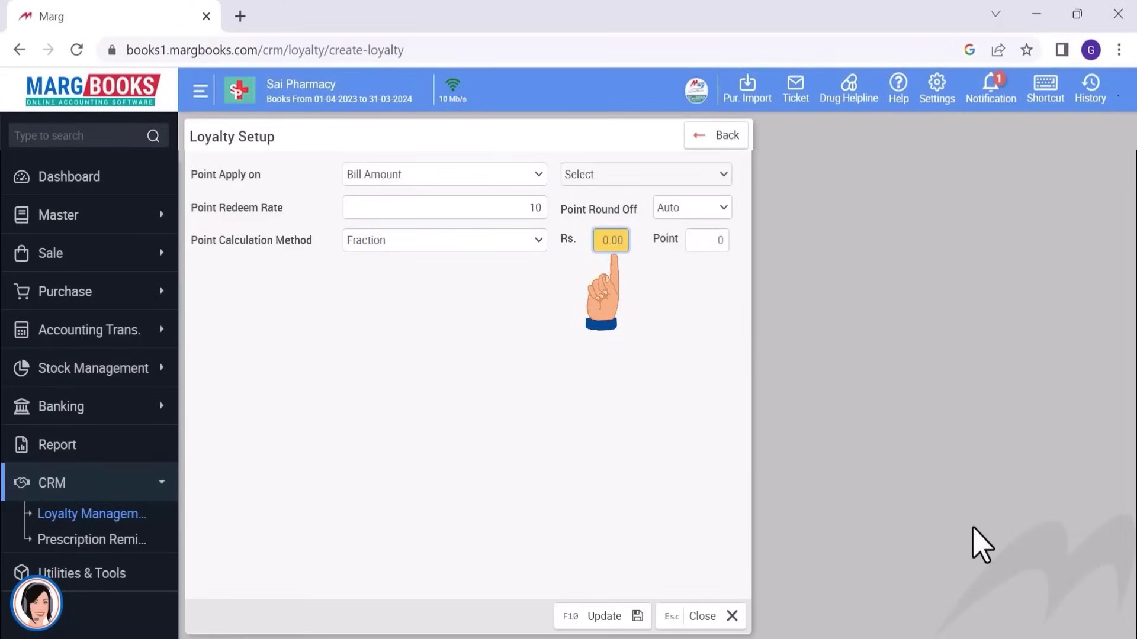
{"action": "type", "text": "500"}
{"action": "key", "text": "Tab"}
{"action": "type", "text": "1"}
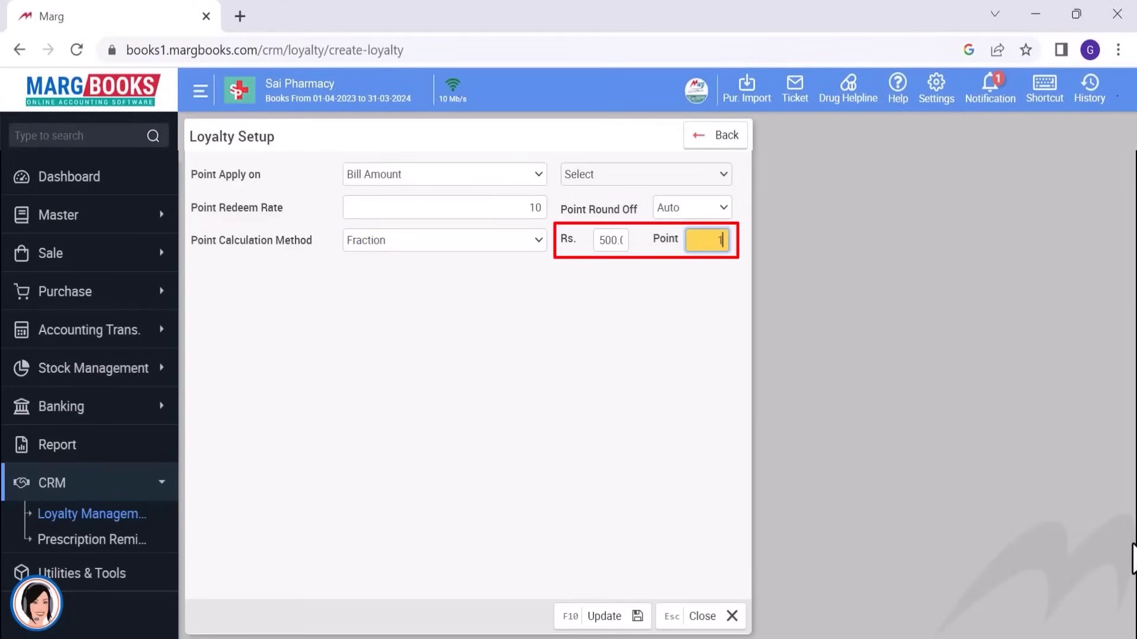
{"action": "key", "text": "Tab"}
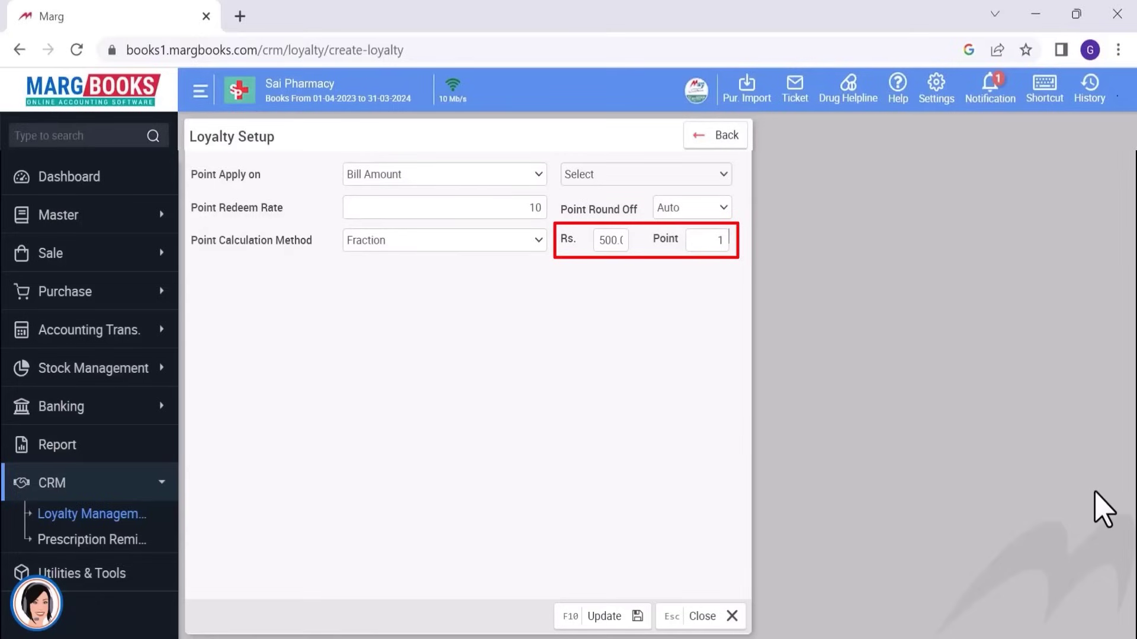
Change the rupee amount to 499 and reopen the point calculation method choices.
{"action": "key", "text": "shift+Tab"}
{"action": "key", "text": "shift+Tab"}
{"action": "type", "text": "499"}
{"action": "key", "text": "Tab"}
{"action": "key", "text": "Tab"}
{"action": "left_click", "coordinate": [539, 240]}
Switch to Range of Amount and add a 100–500 slab earning 5 points.
{"action": "left_click", "coordinate": [414, 274]}
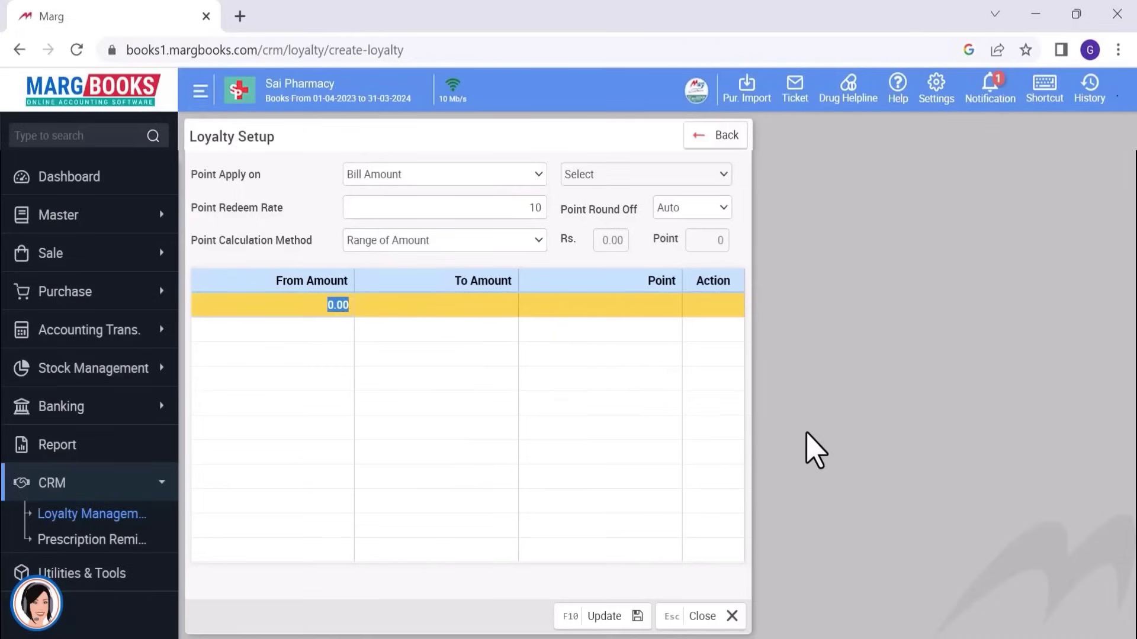
{"action": "type", "text": "100"}
{"action": "key", "text": "Return"}
{"action": "type", "text": "500"}
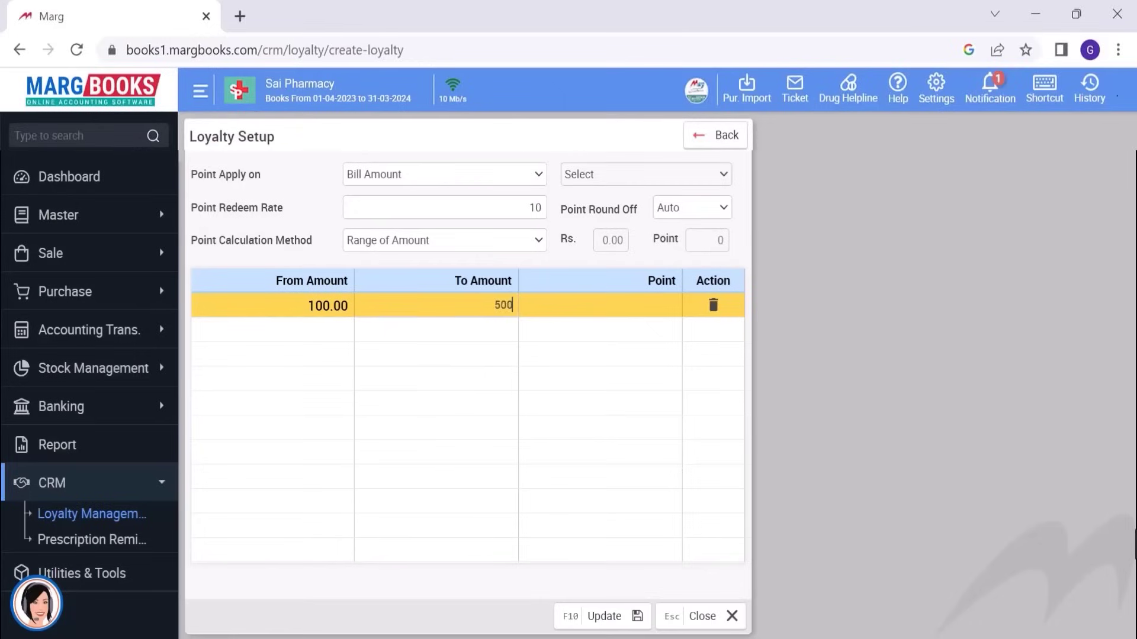
{"action": "key", "text": "Return"}
{"action": "type", "text": "5"}
{"action": "key", "text": "Return"}
Add a second slab of 501–1,000 earning 10 points.
{"action": "type", "text": "501"}
{"action": "key", "text": "Return"}
{"action": "type", "text": "1000"}
{"action": "key", "text": "Return"}
{"action": "type", "text": "10"}
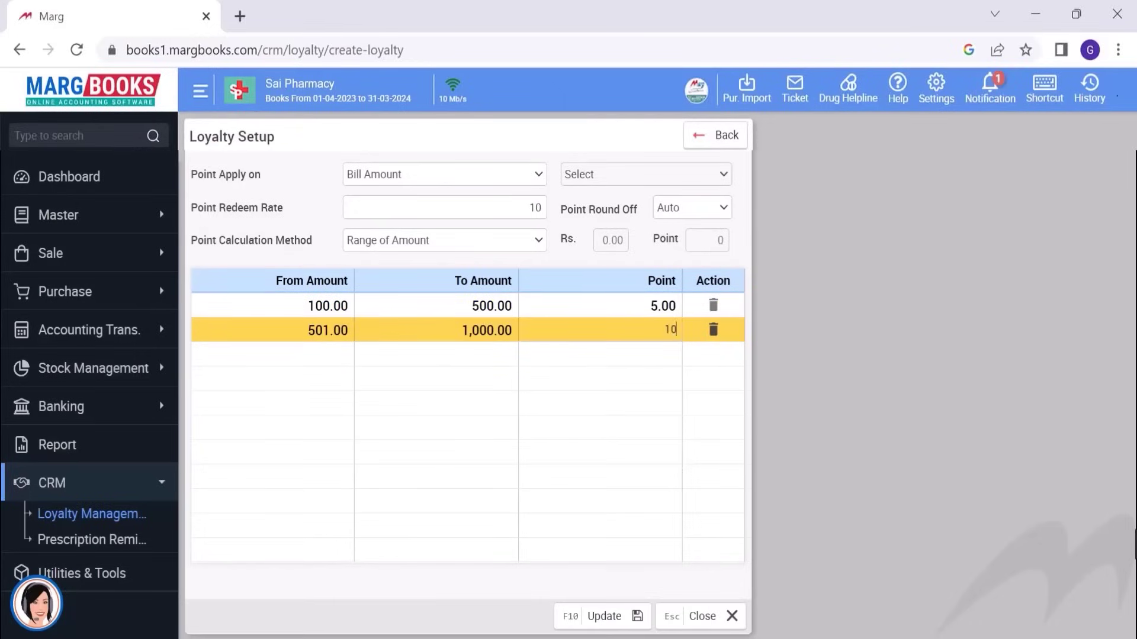
{"action": "key", "text": "Return"}
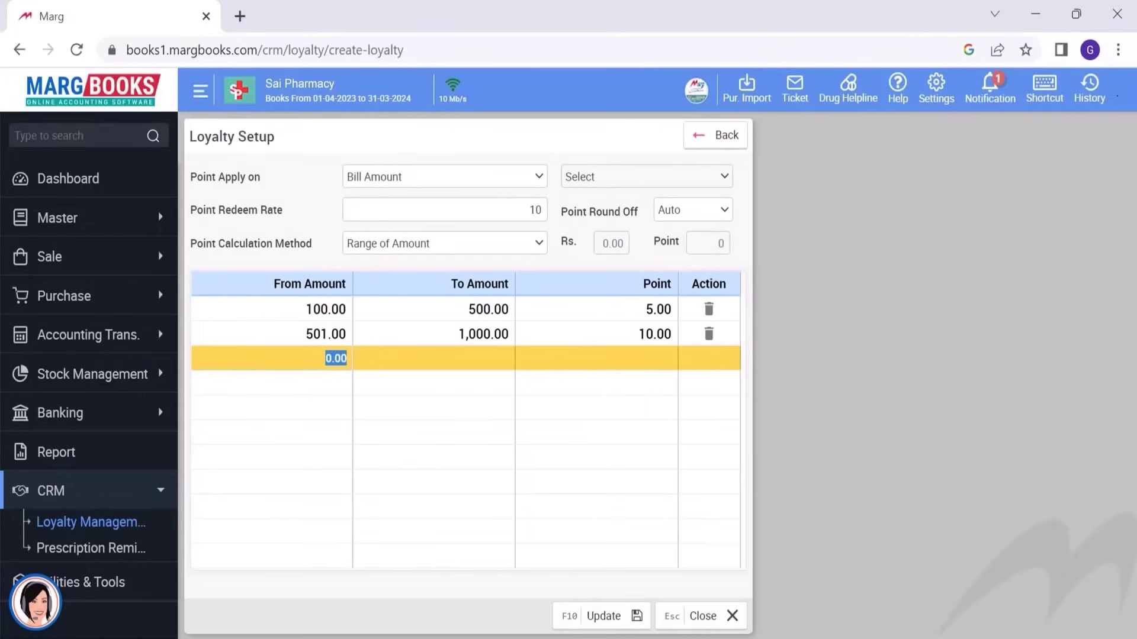
Switch the point calculation method back to Fraction.
{"action": "left_click", "coordinate": [538, 243]}
{"action": "key", "text": "Return"}
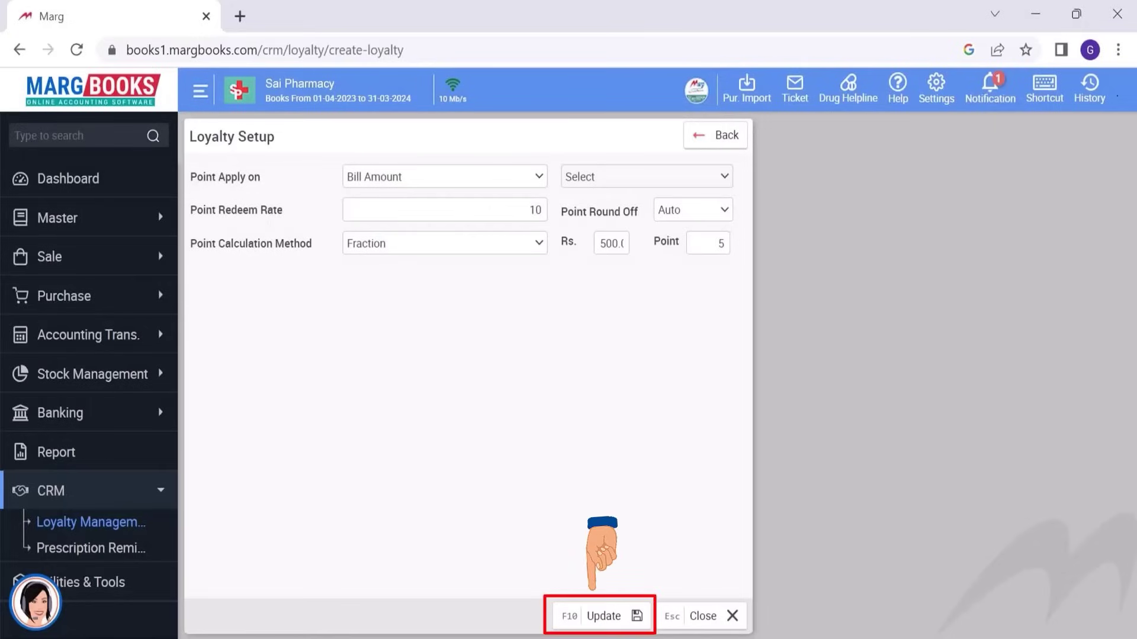
Save the loyalty setup and start a new sale bill.
{"action": "key", "text": "F10"}
{"action": "left_click", "coordinate": [83, 257]}
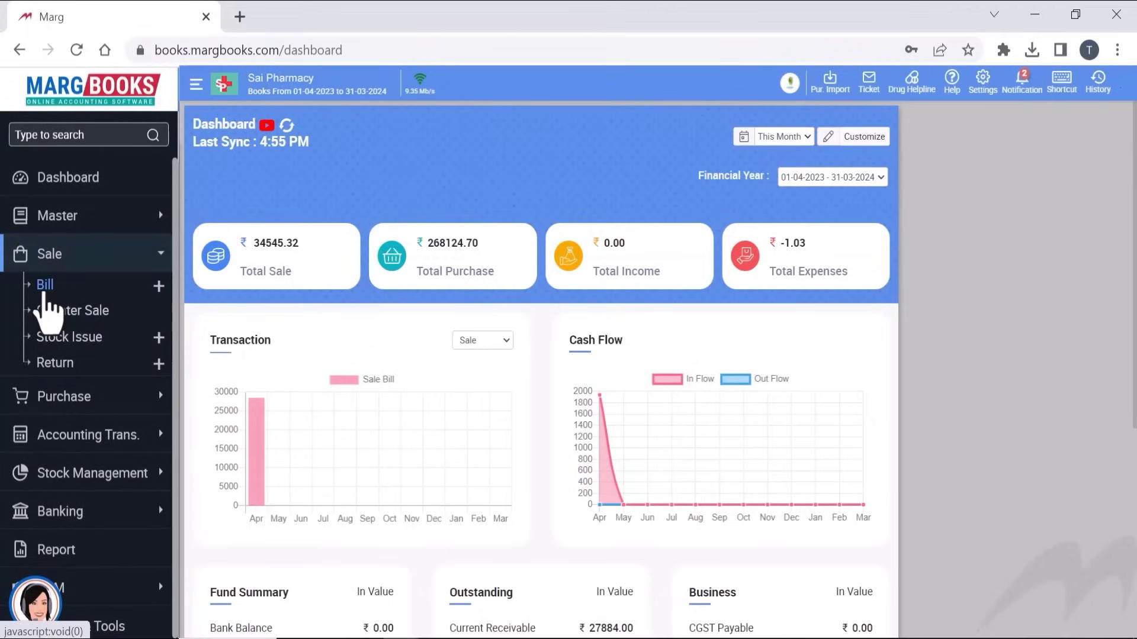
{"action": "left_click", "coordinate": [45, 290]}
Enter the patient's mobile number, pick the doctor, and bill 8X SHAMPOO with quantity 3.
{"action": "type", "text": "9"}
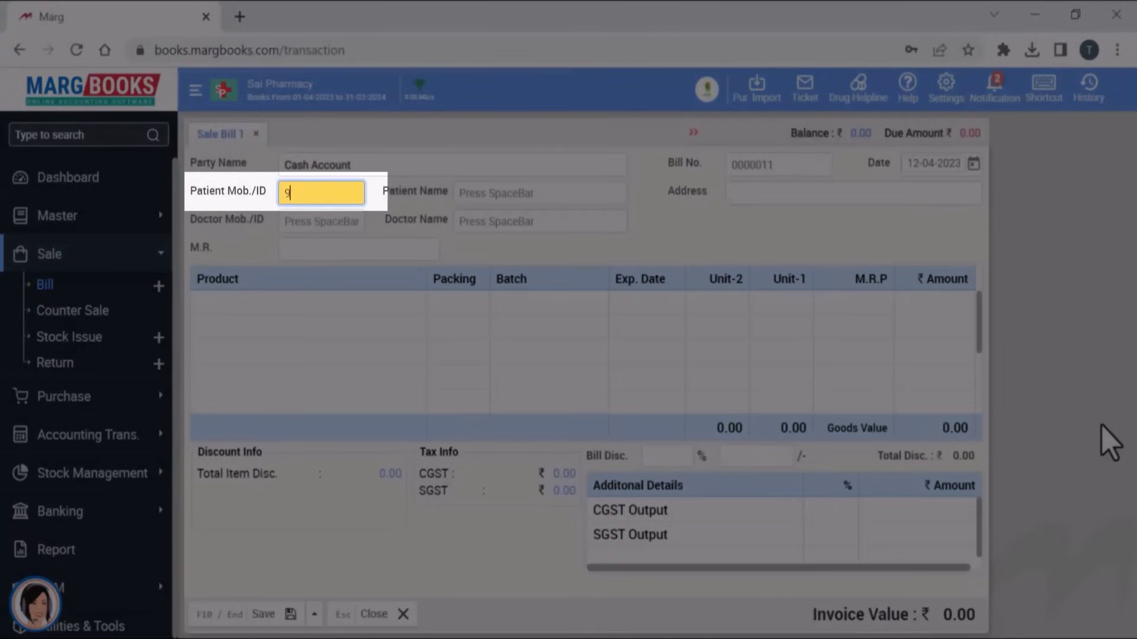
{"action": "type", "text": "999999999"}
{"action": "key", "text": "Return"}
{"action": "key", "text": "space"}
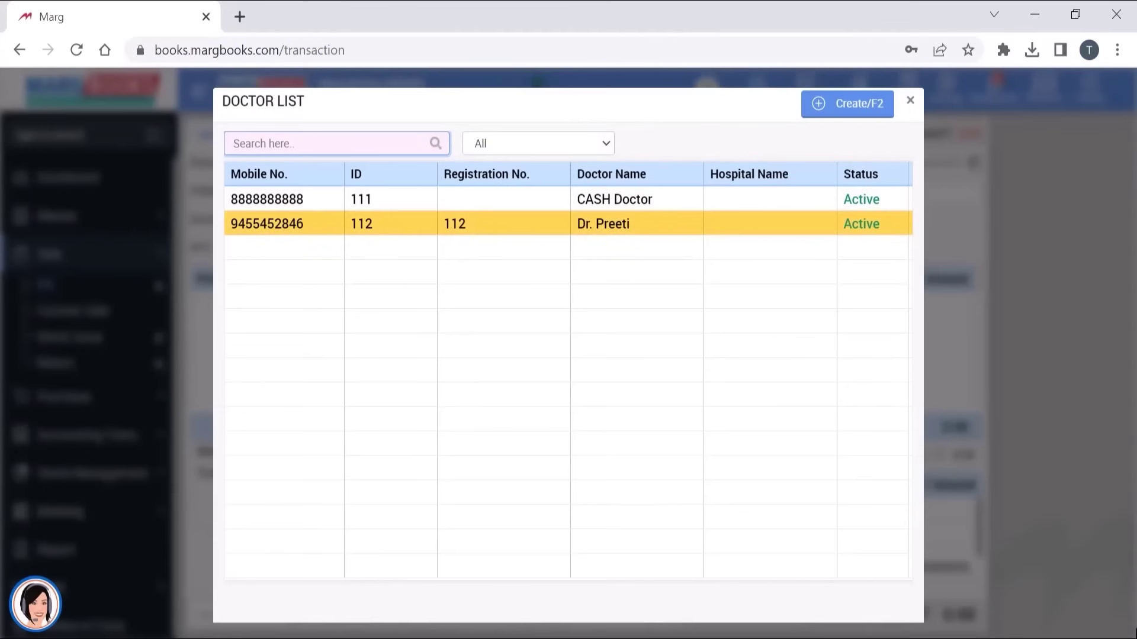
{"action": "key", "text": "Return"}
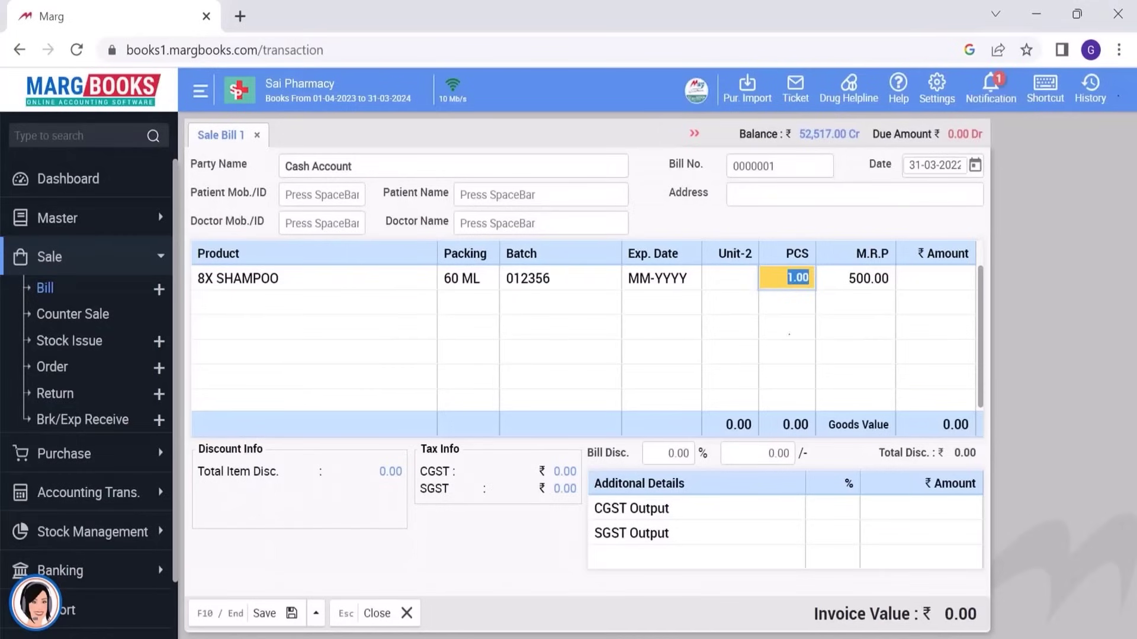
{"action": "key", "text": "Return"}
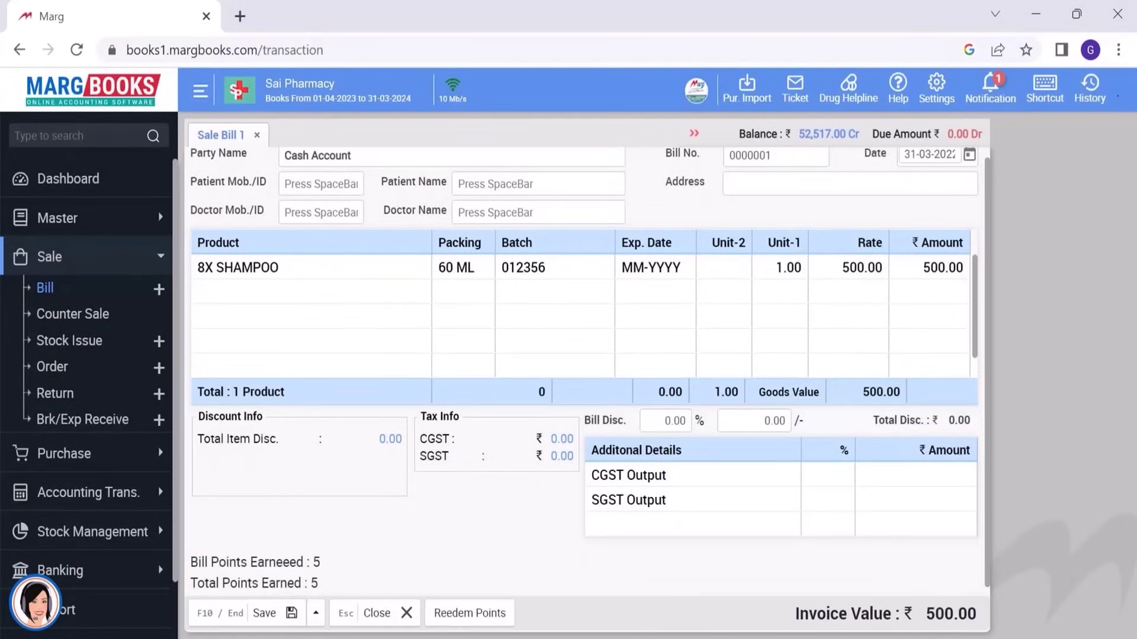
{"action": "left_click", "coordinate": [779, 267]}
{"action": "type", "text": "3"}
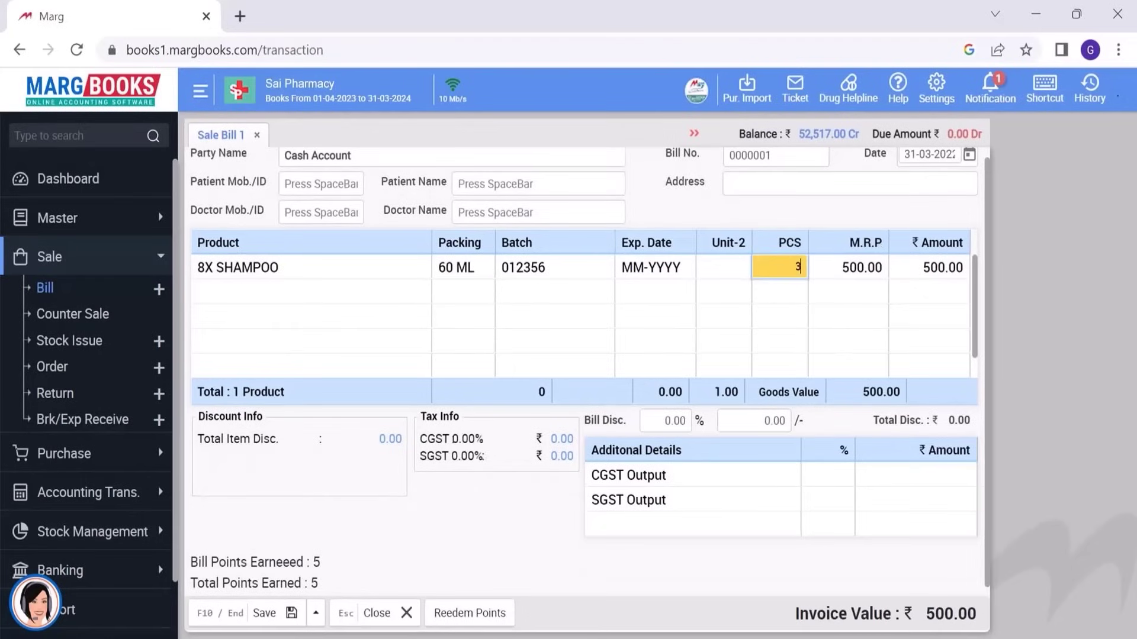
{"action": "key", "text": "Return"}
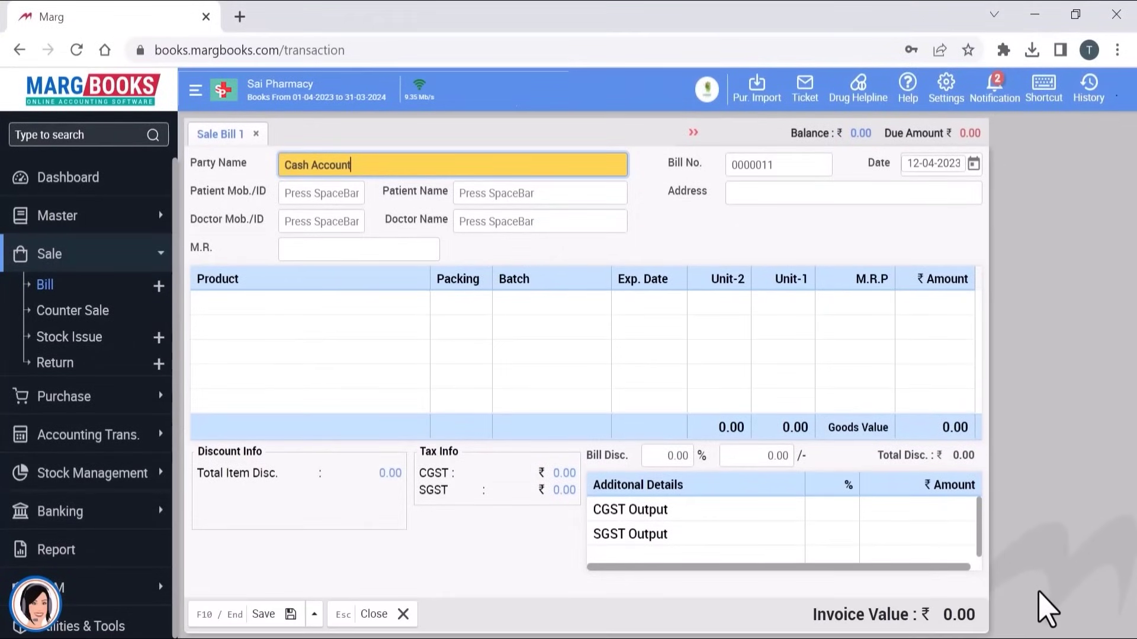
Enter the returning patient's mobile number and add one A TO Z DROPS at 150.00.
{"action": "key", "text": "Return"}
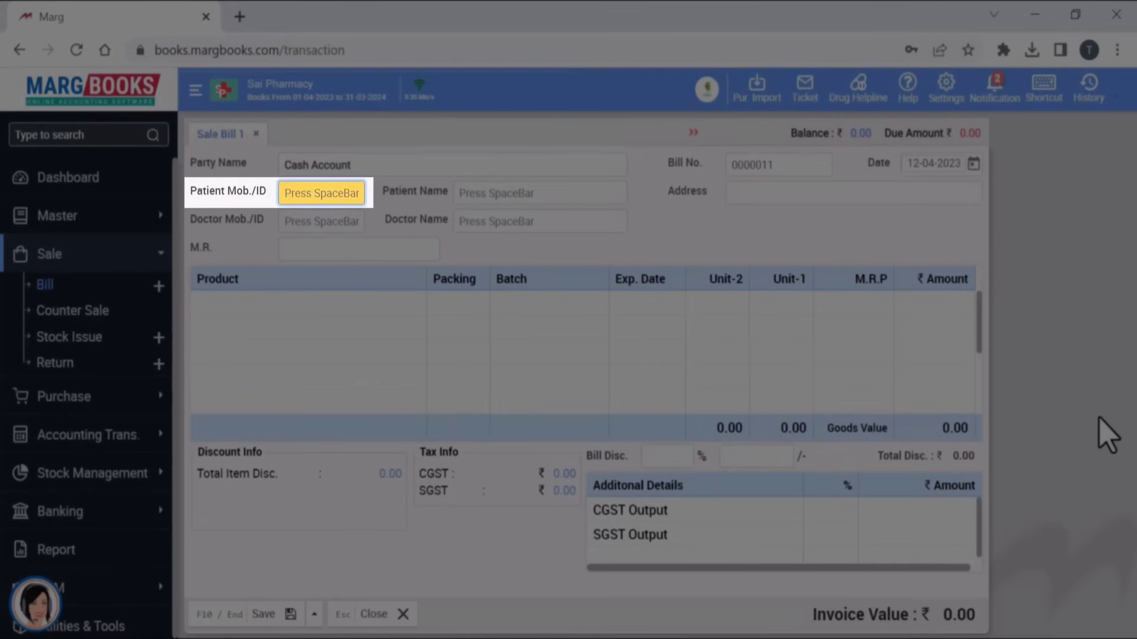
{"action": "type", "text": "9999999999"}
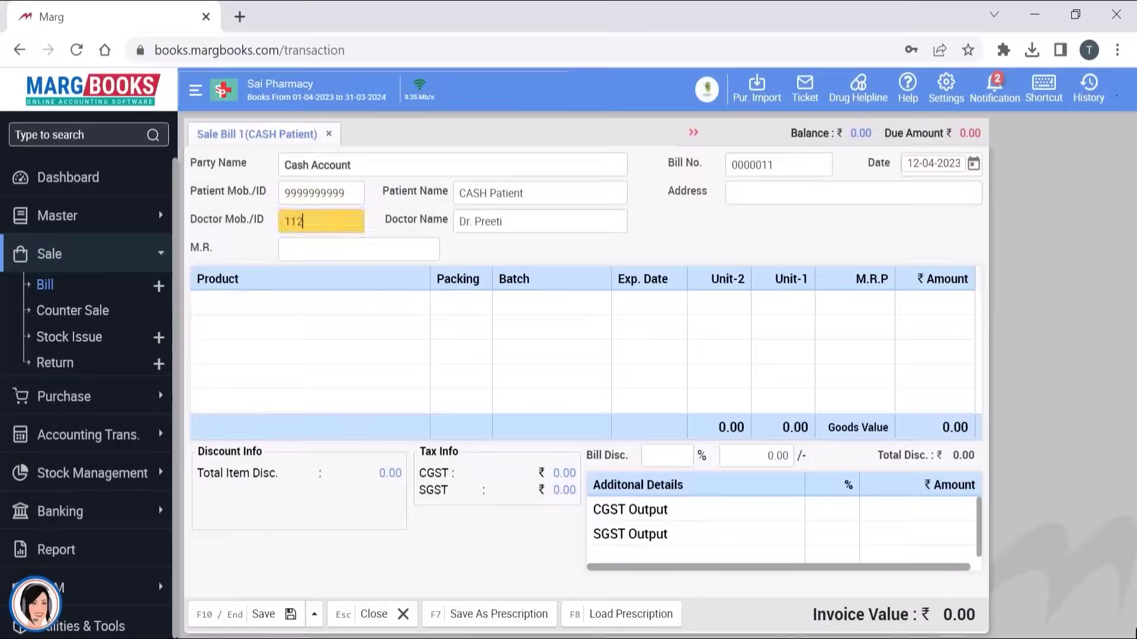
{"action": "key", "text": "Return"}
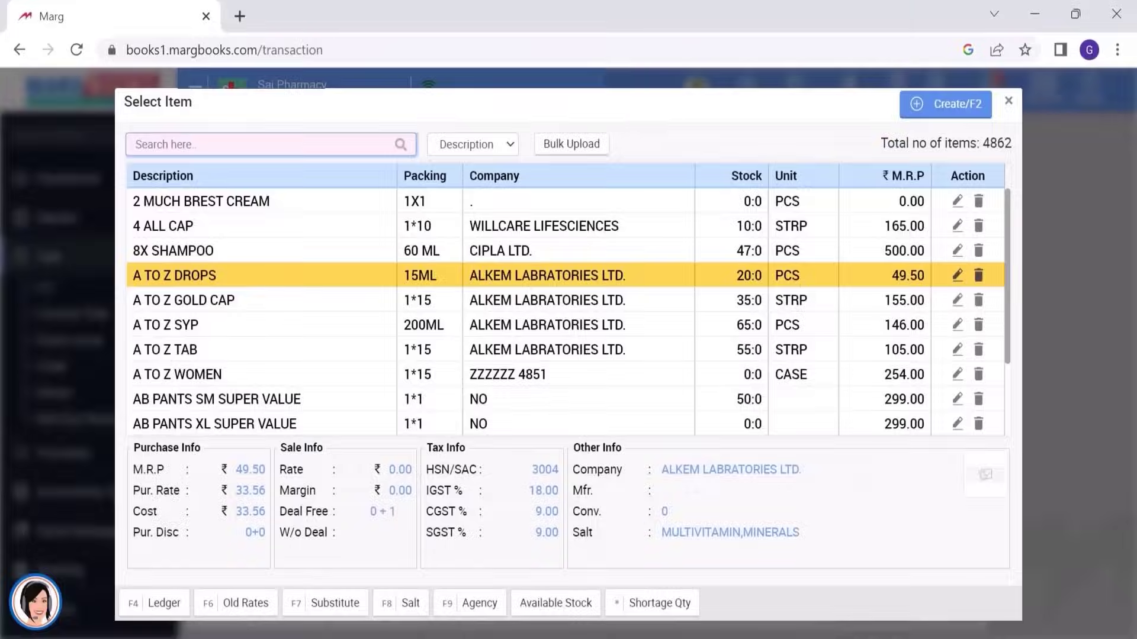
{"action": "key", "text": "Return"}
{"action": "key", "text": "Return"}
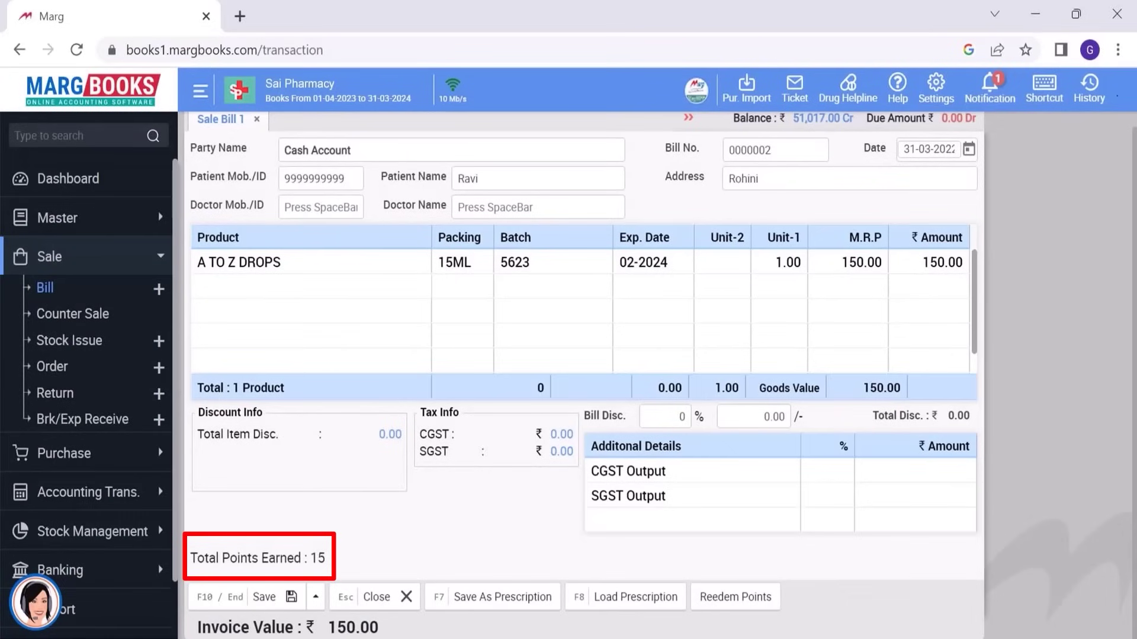
Redeem 5 points (Rs 50) by number of points and save the bill at 100.00.
{"action": "left_click", "coordinate": [752, 607]}
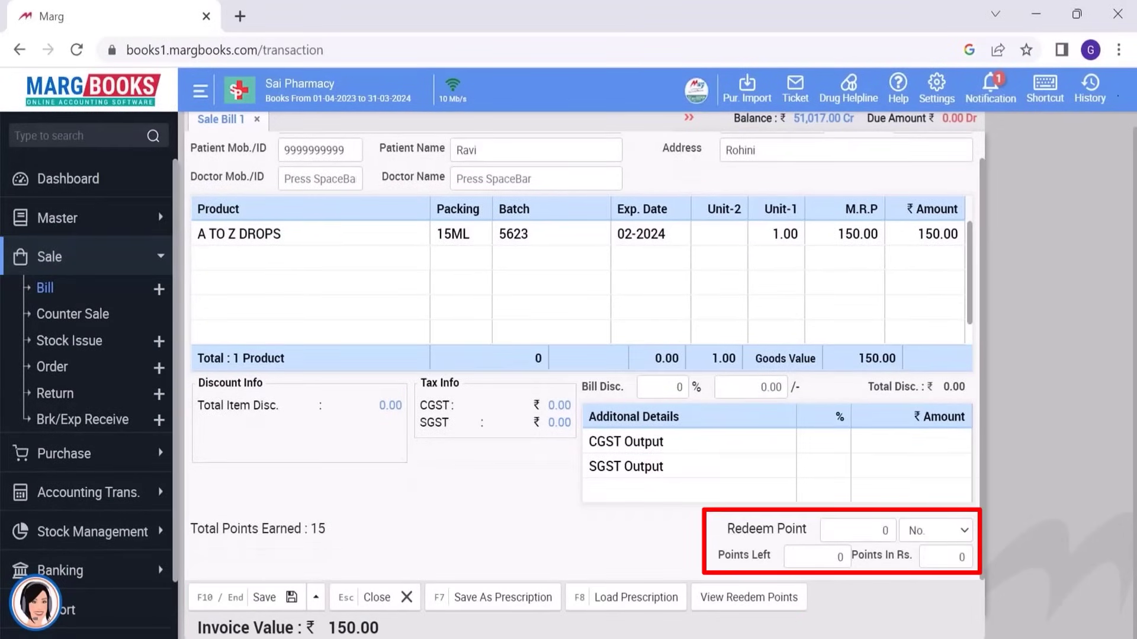
{"action": "left_click", "coordinate": [964, 531]}
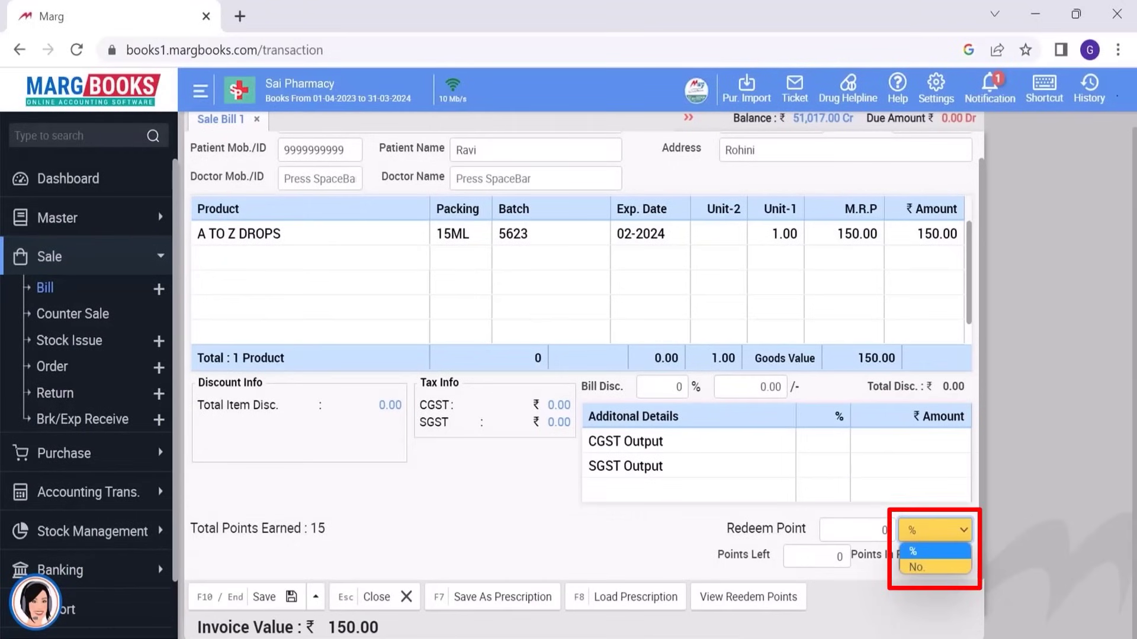
{"action": "key", "text": "Down"}
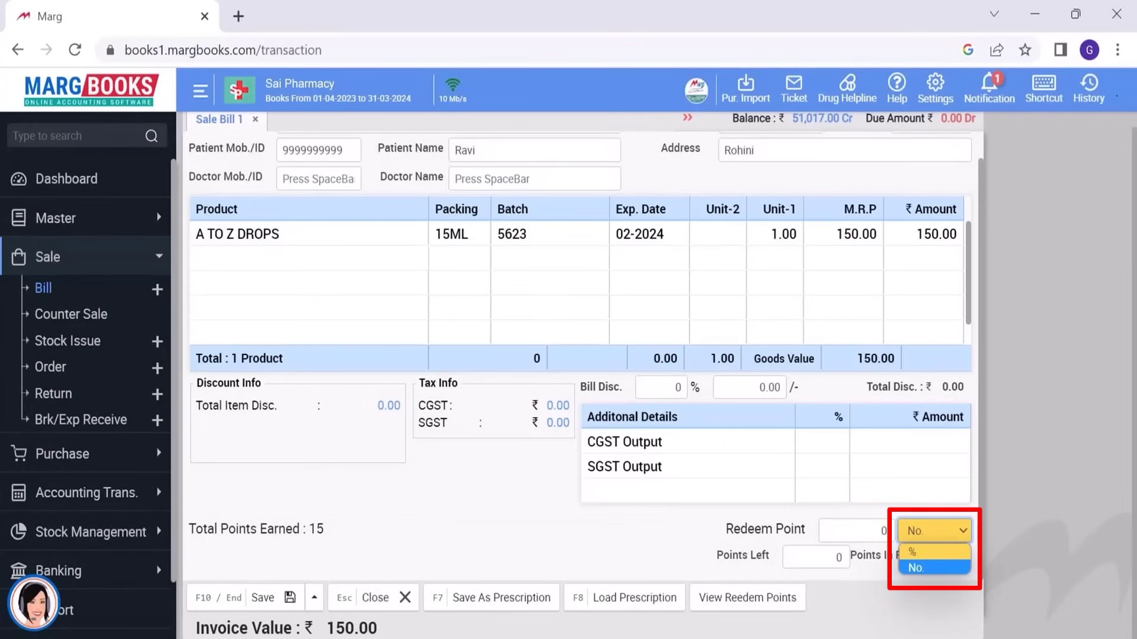
{"action": "key", "text": "Return"}
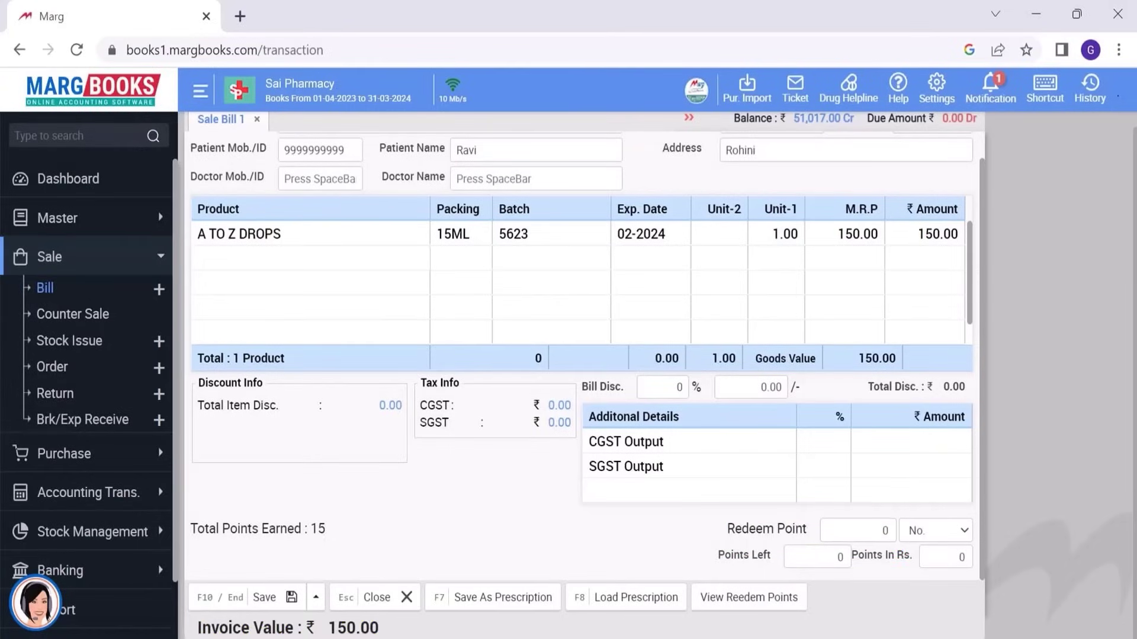
{"action": "type", "text": "5"}
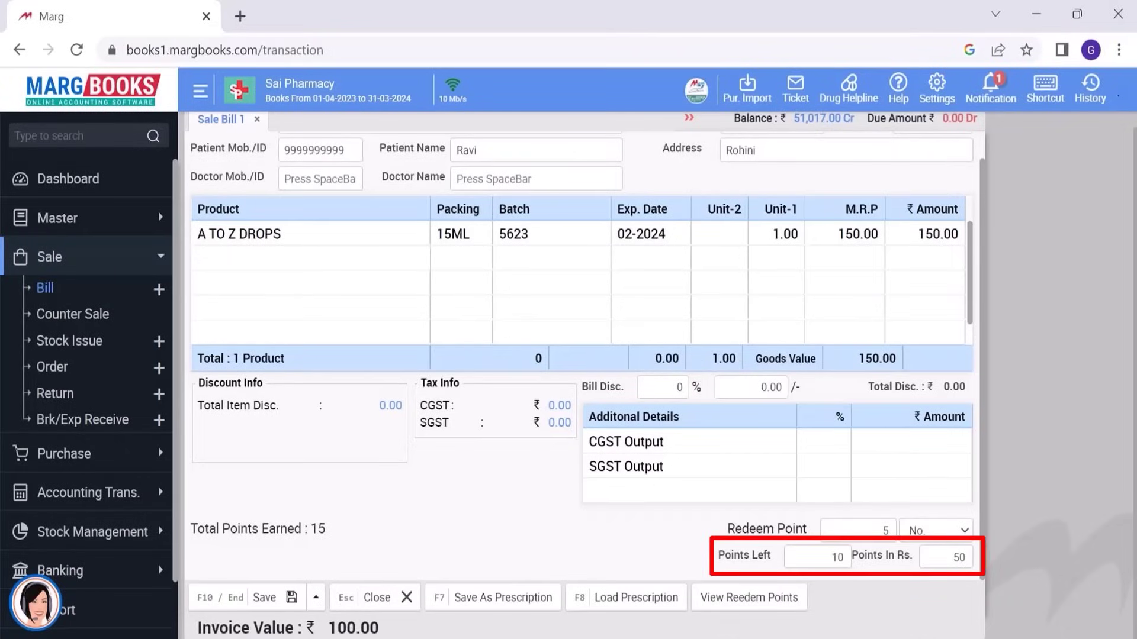
{"action": "left_click", "coordinate": [268, 606]}
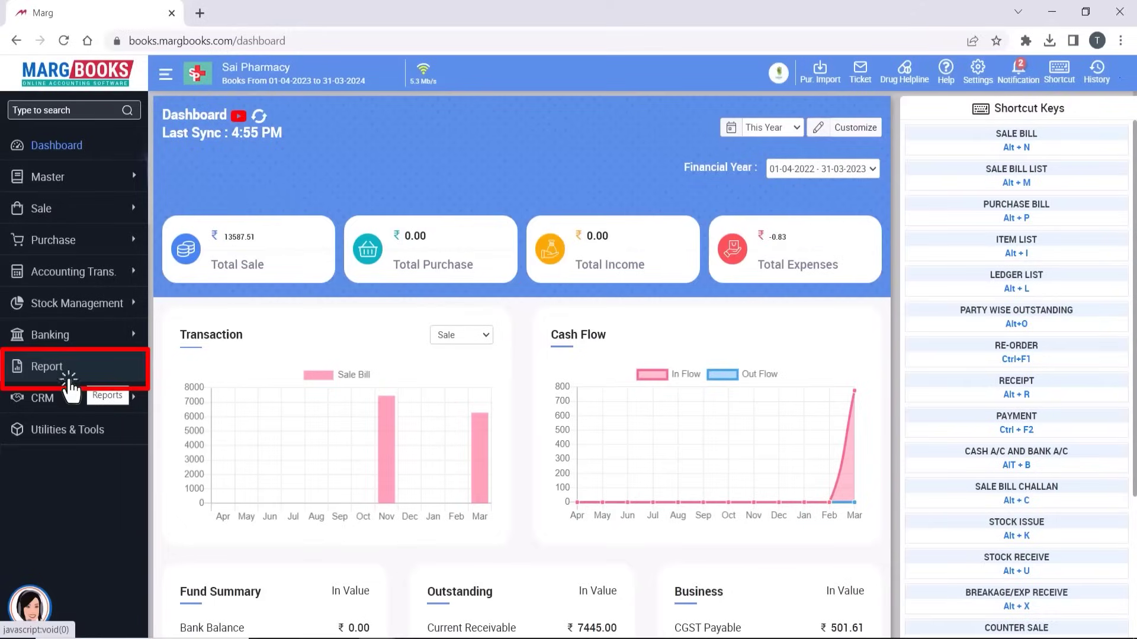
Open the Loyalty Report and view the third customer's loyalty point details.
{"action": "left_click", "coordinate": [83, 373]}
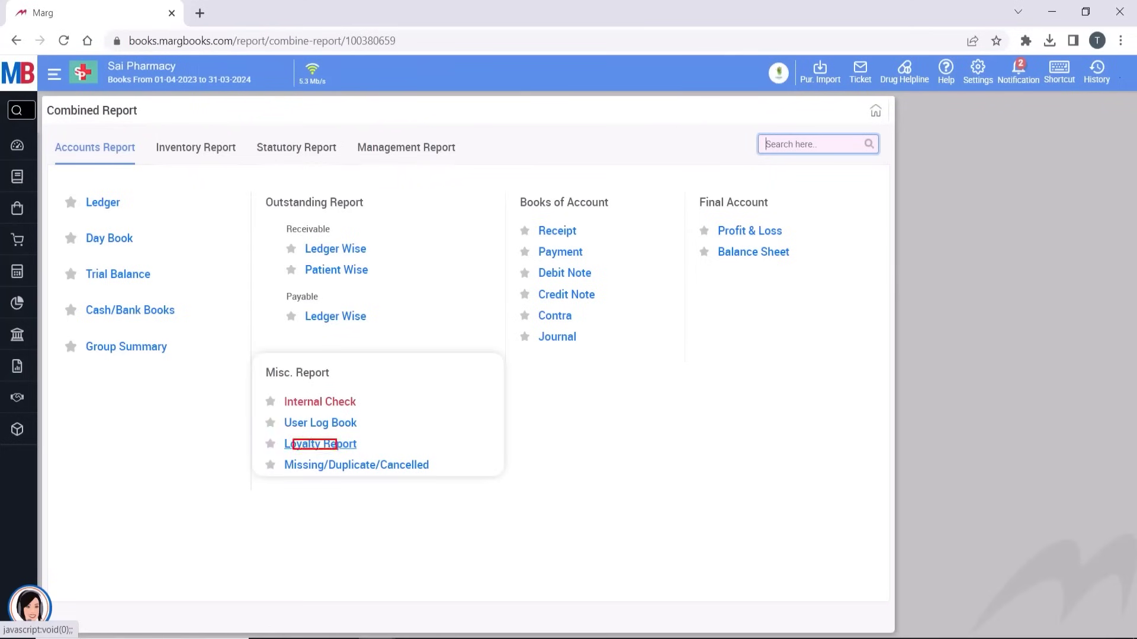
{"action": "left_click", "coordinate": [333, 453]}
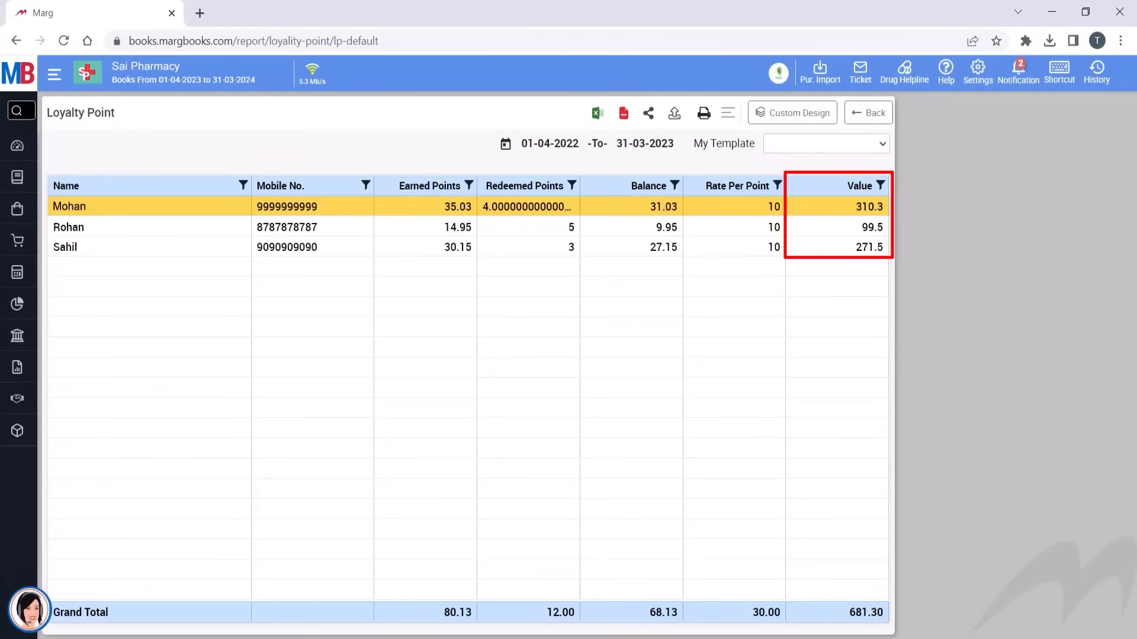
{"action": "key", "text": "Down"}
{"action": "key", "text": "Down"}
{"action": "key", "text": "Return"}
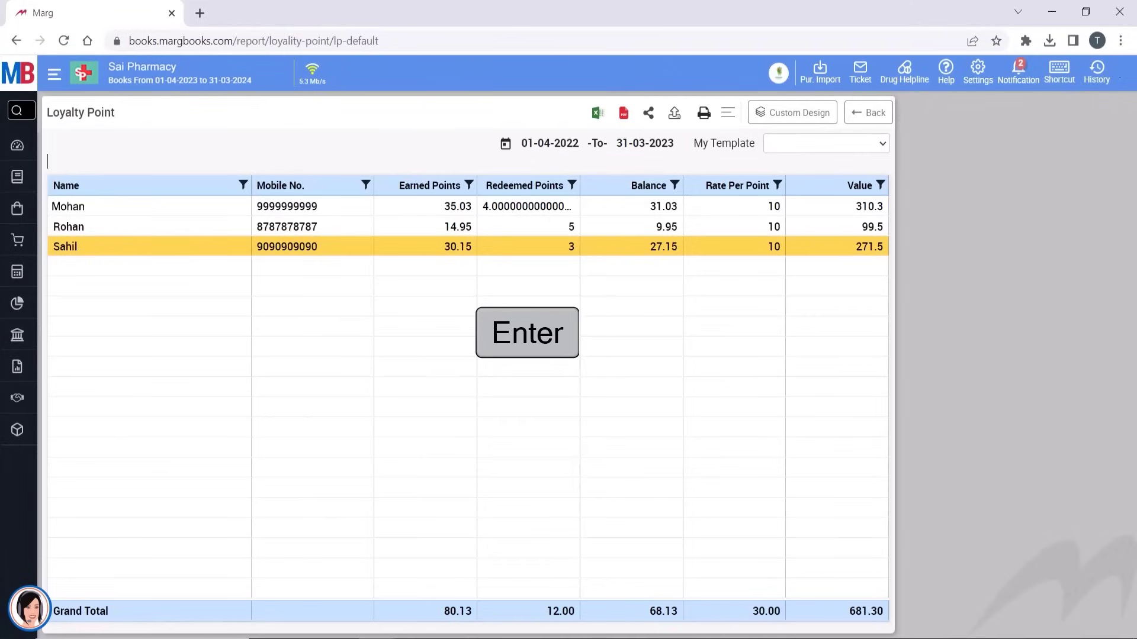